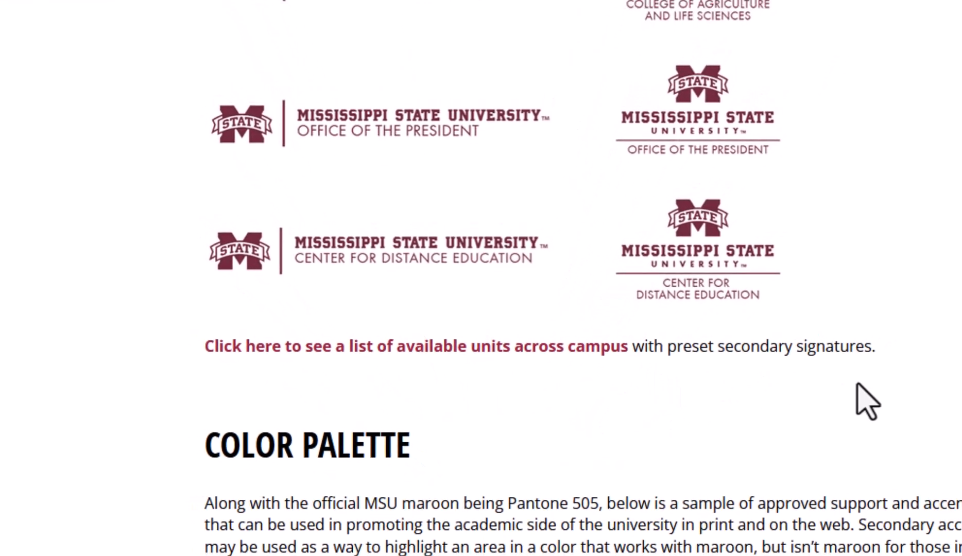
# Step: Scroll back up to the logo download table at the top of the brand Assets page
pyautogui.scroll(1, 748, 401)
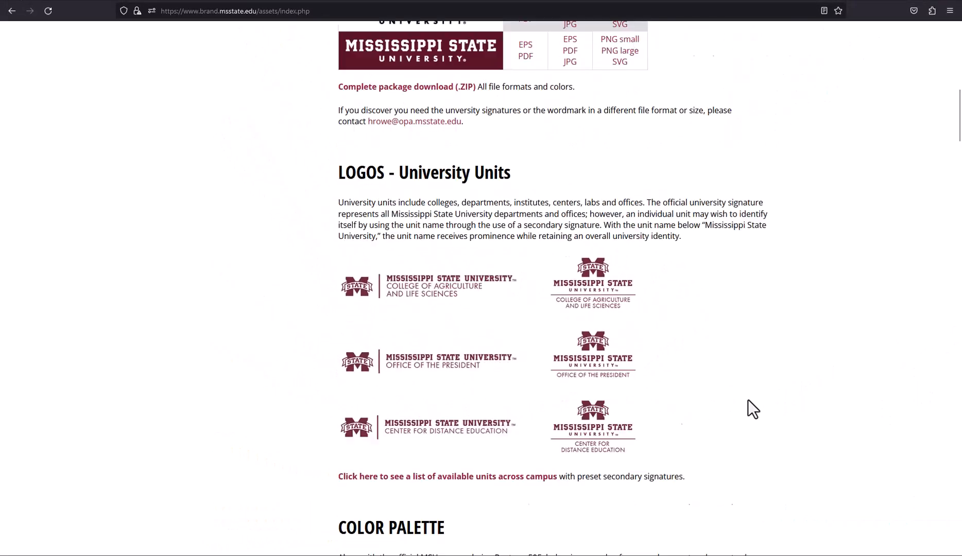
pyautogui.scroll(15, 748, 400)
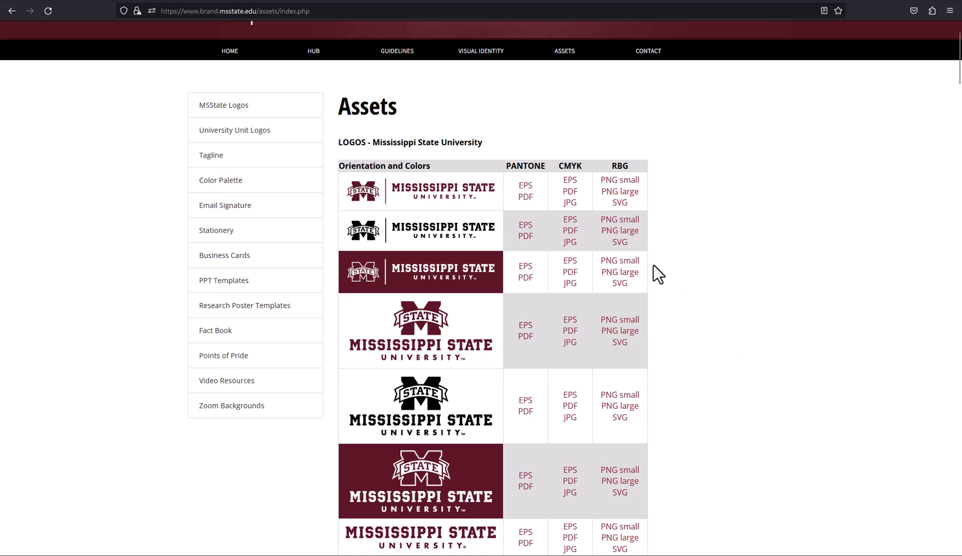
# Step: Save the small white horizontal Mississippi State logo PNG to the Desktop, then return to Canvas
pyautogui.click(620, 261)
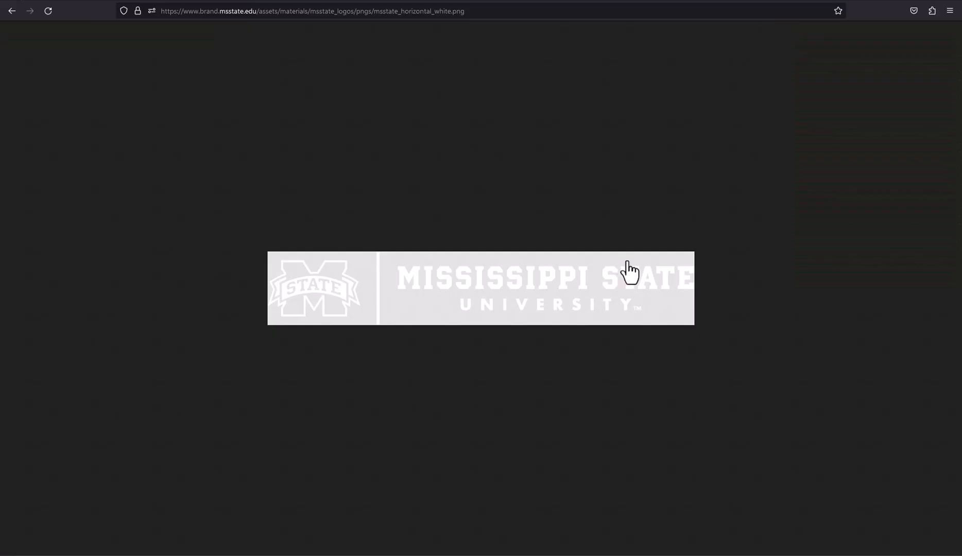
pyautogui.rightClick(640, 303)
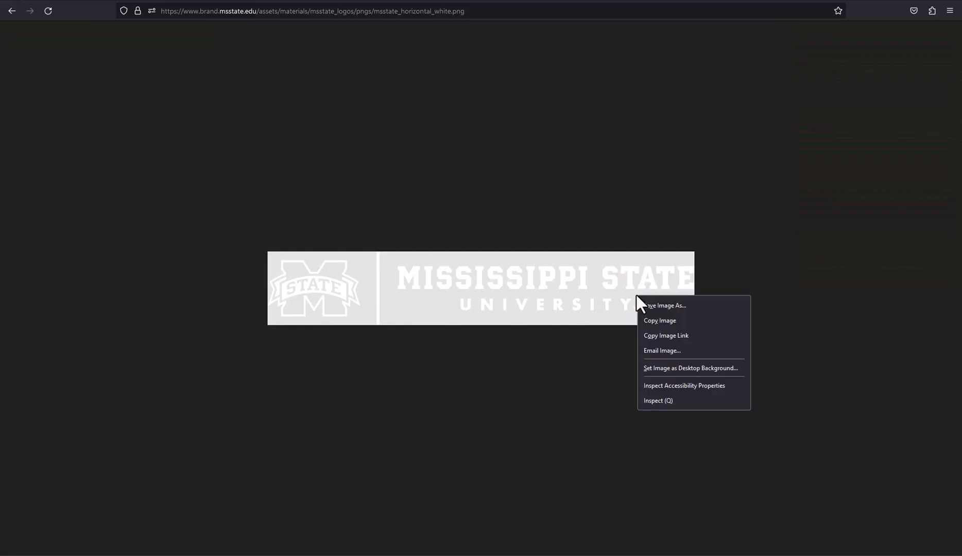
pyautogui.click(666, 308)
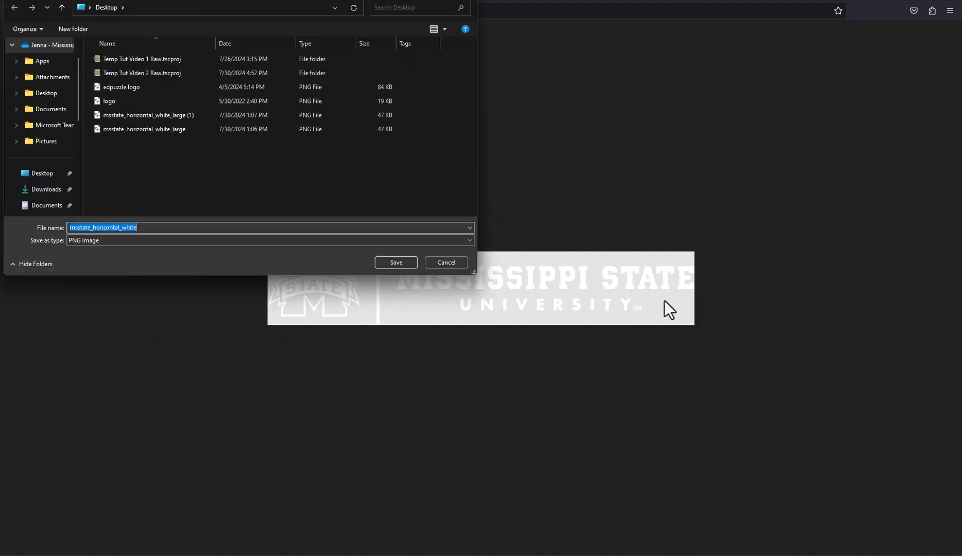
pyautogui.click(381, 263)
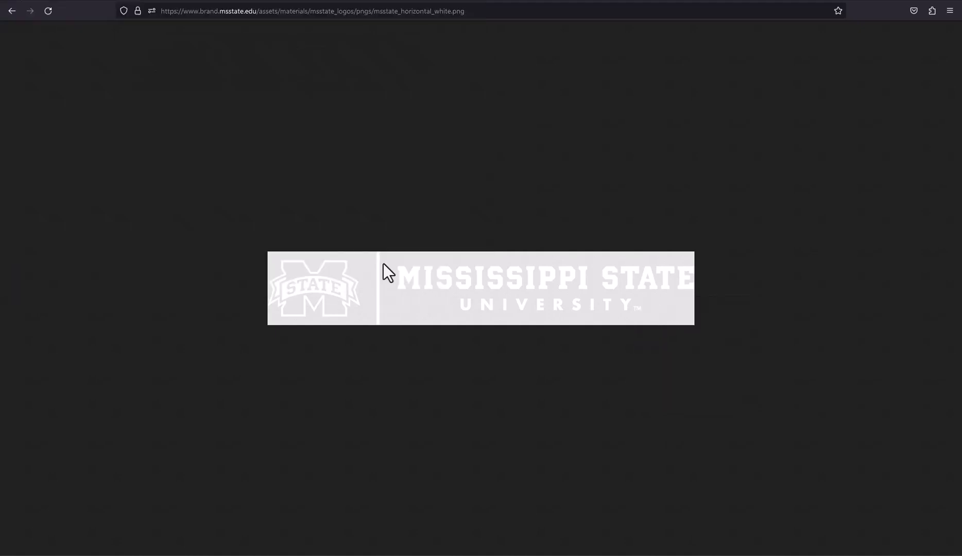
pyautogui.click(202, 0)
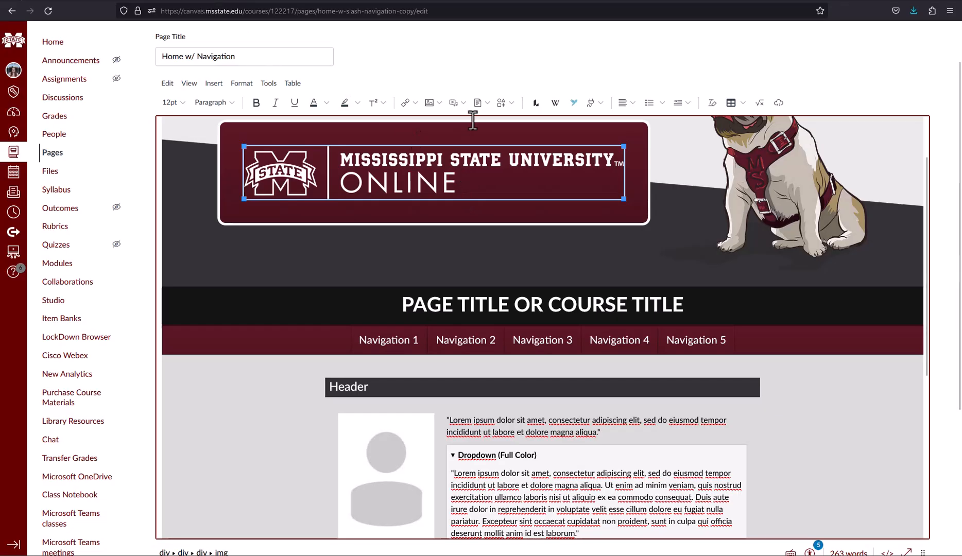
# Step: Replace the banner's MSU Online logo with msstate_horizontal_white.png, alt text 'Mississippi State University Logo'
pyautogui.rightClick(471, 179)
pyautogui.click(529, 281)
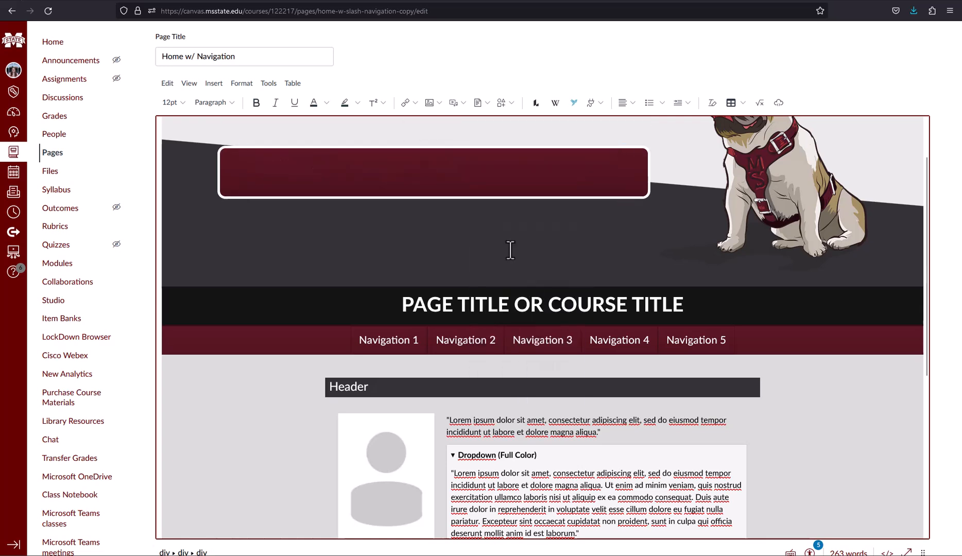
pyautogui.click(438, 103)
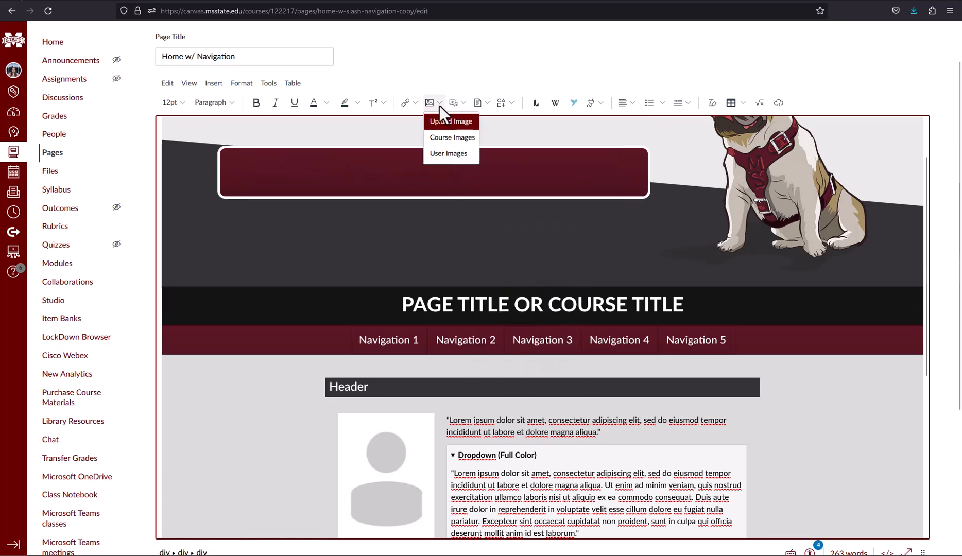
pyautogui.click(453, 124)
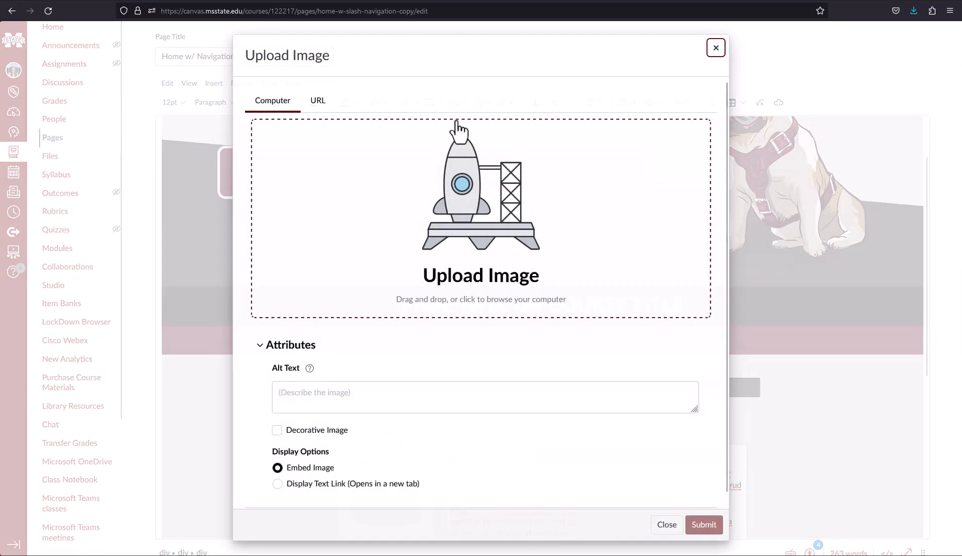
pyautogui.click(489, 263)
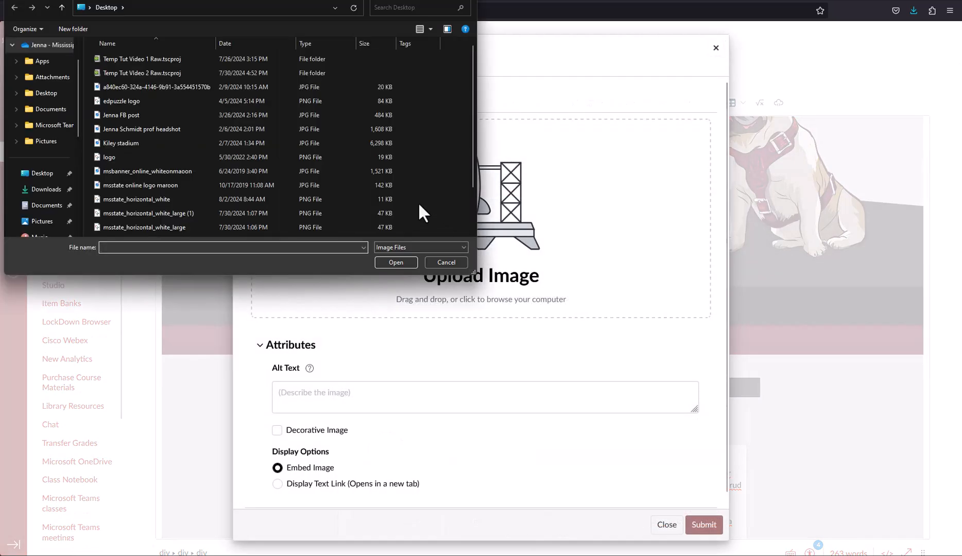
pyautogui.click(180, 200)
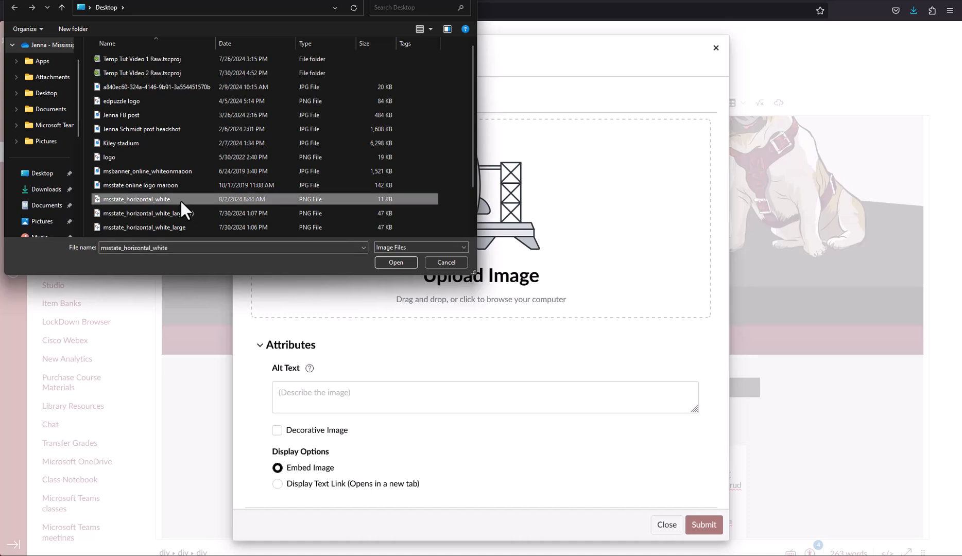
pyautogui.click(394, 263)
pyautogui.click(360, 410)
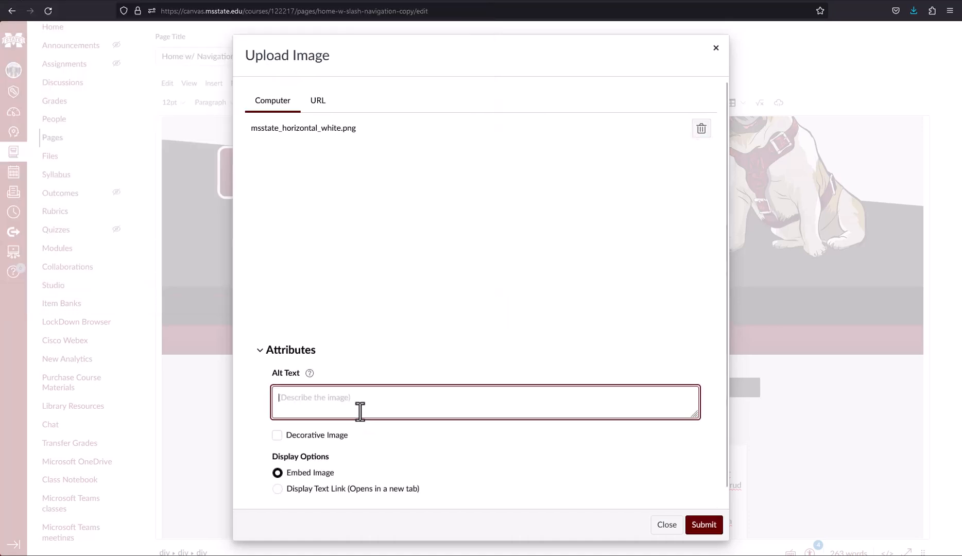
pyautogui.write('Miss')
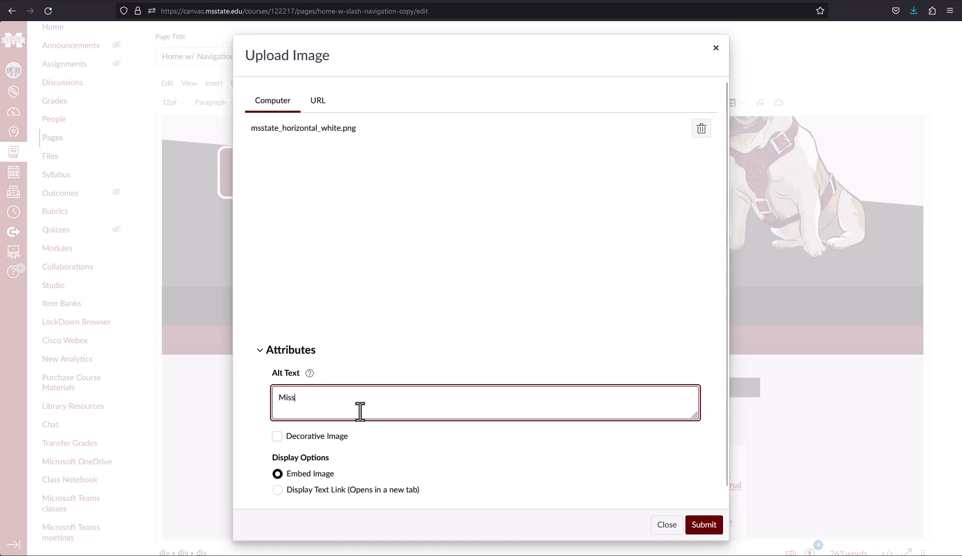
pyautogui.write('issippi State University Logo')
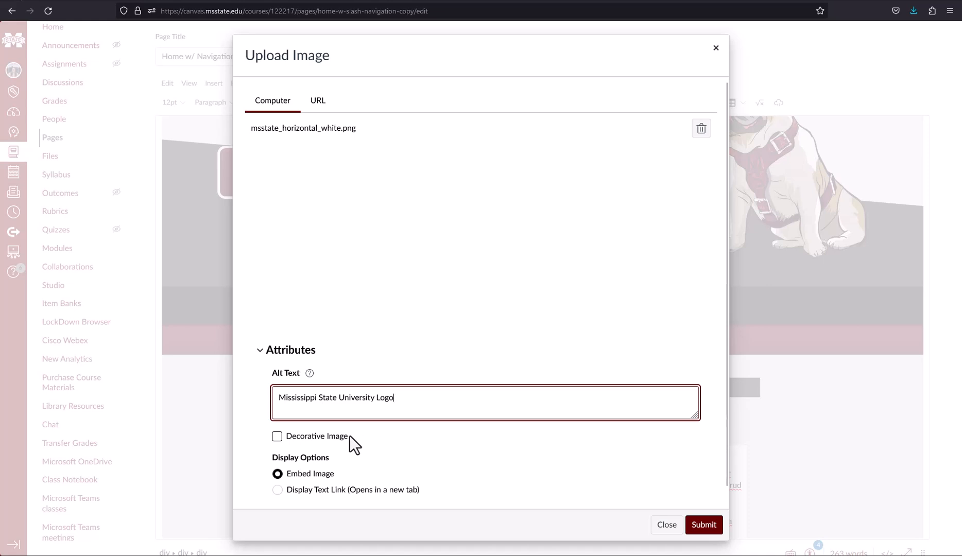
pyautogui.click(277, 437)
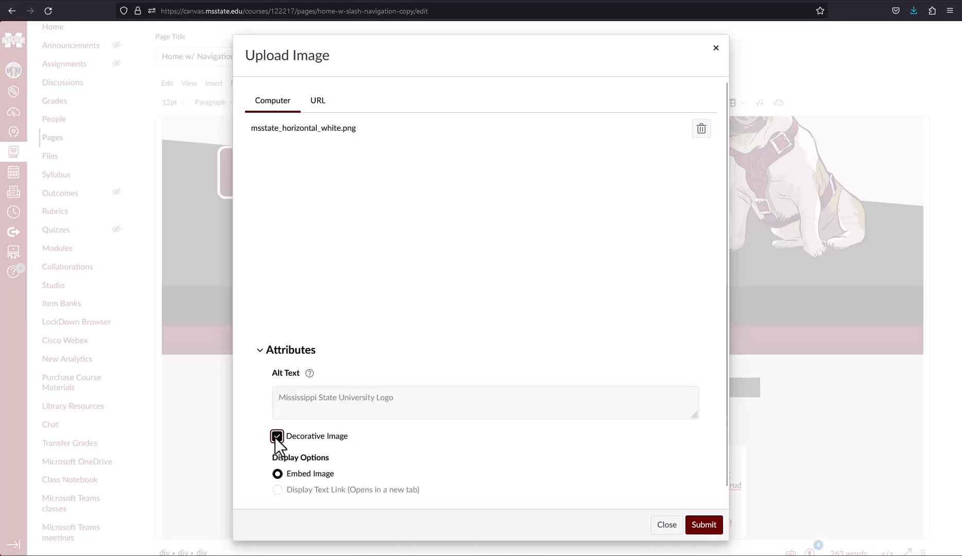
pyautogui.click(277, 437)
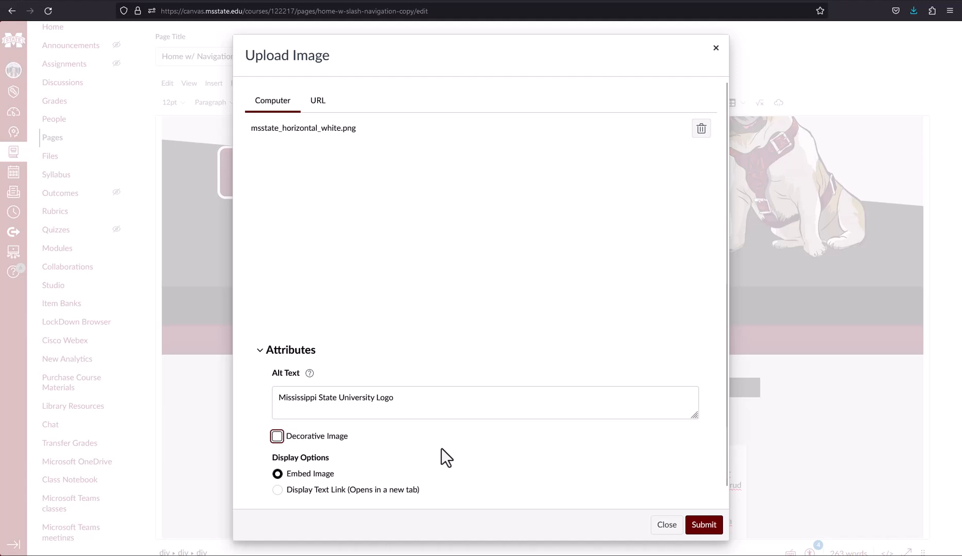
pyautogui.click(710, 526)
# Step: Scroll the page while the new Mississippi State logo finishes uploading into the maroon banner
pyautogui.scroll(-1, 591, 337)
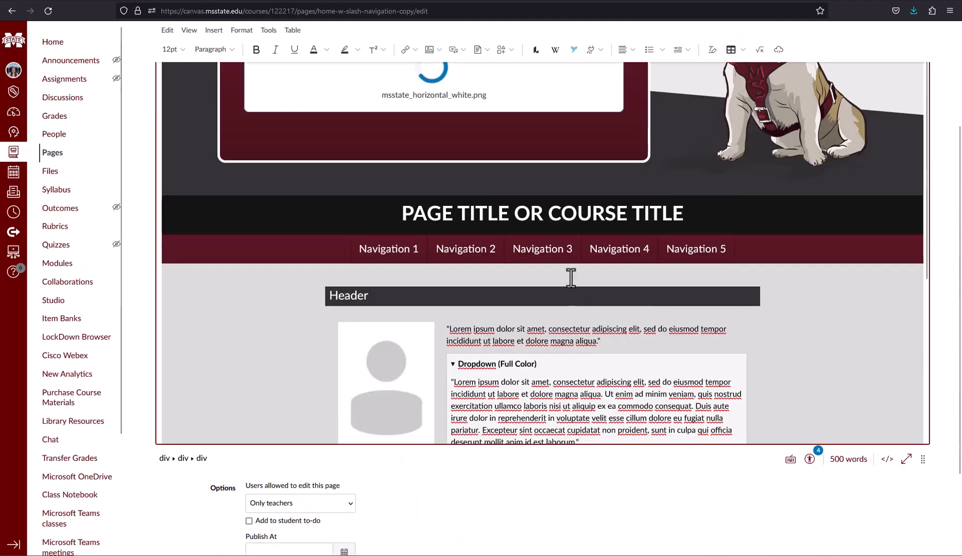
pyautogui.scroll(1, 477, 229)
pyautogui.scroll(1, 538, 242)
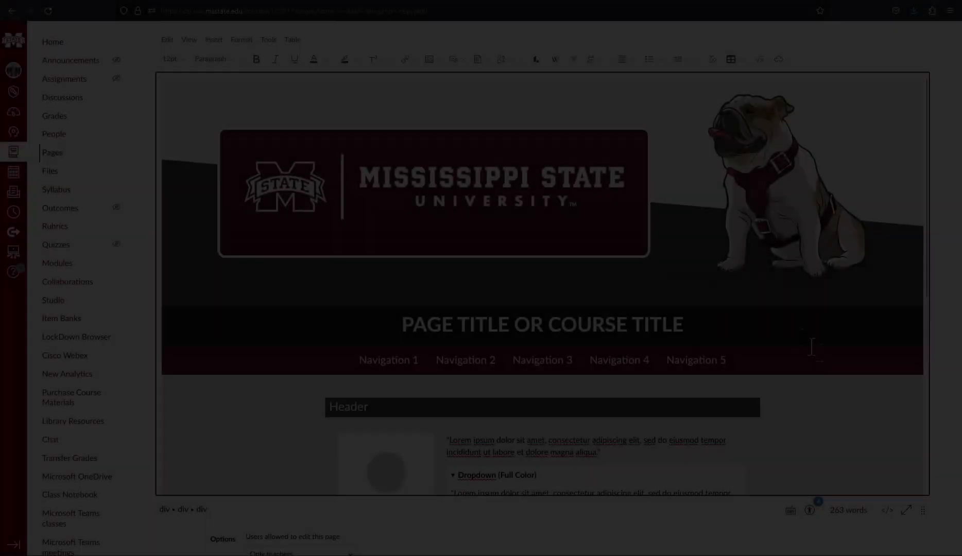
pyautogui.scroll(-3, 822, 378)
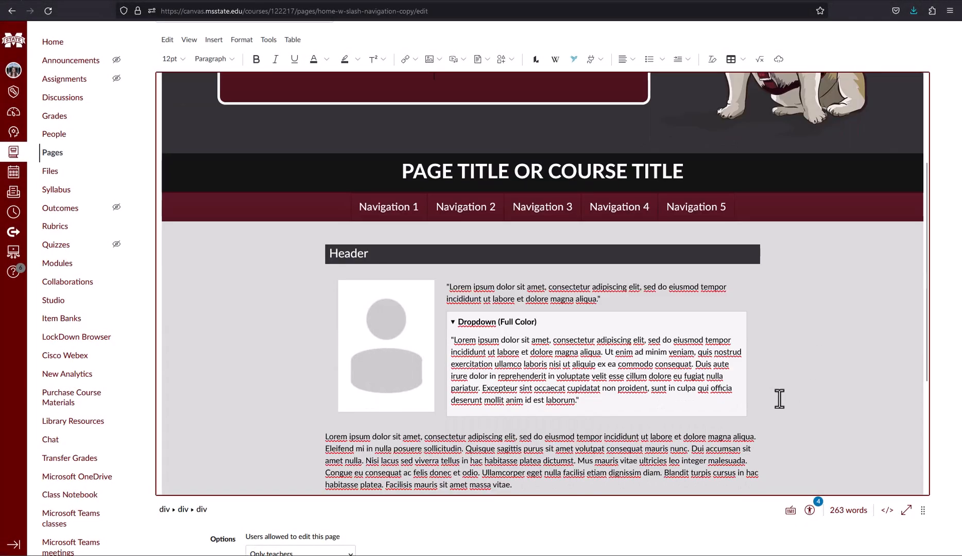
# Step: Upload the professional headshot photo with alt text naming the person and embed it
pyautogui.click(375, 366)
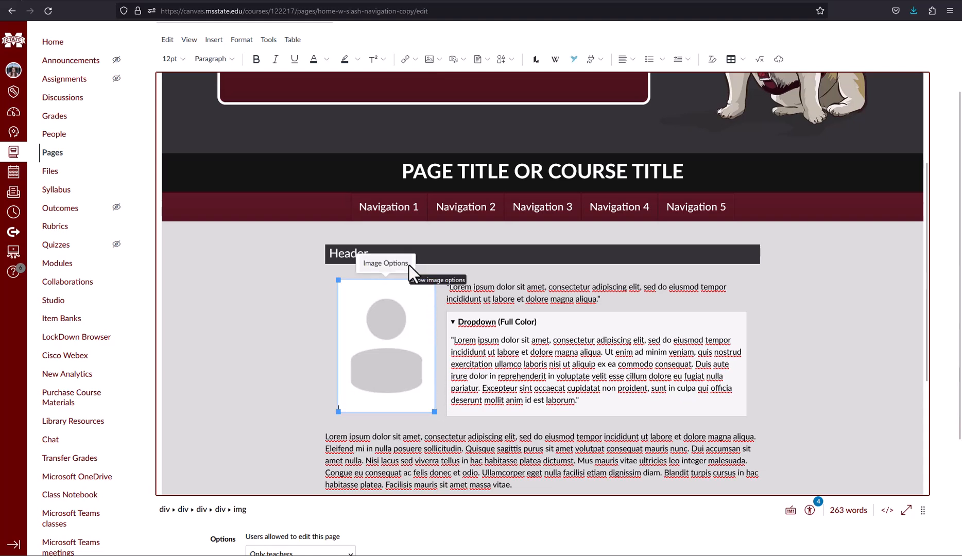
pyautogui.click(431, 65)
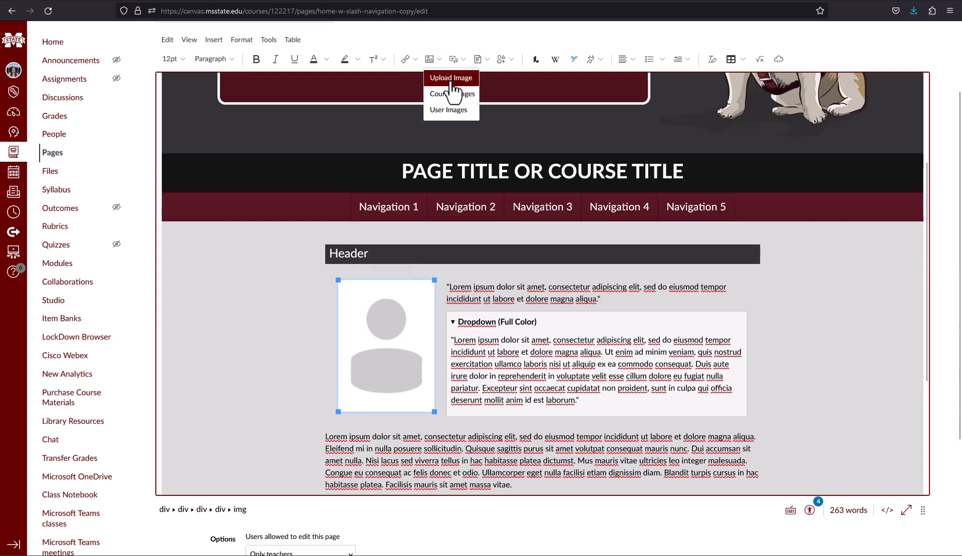
pyautogui.click(452, 78)
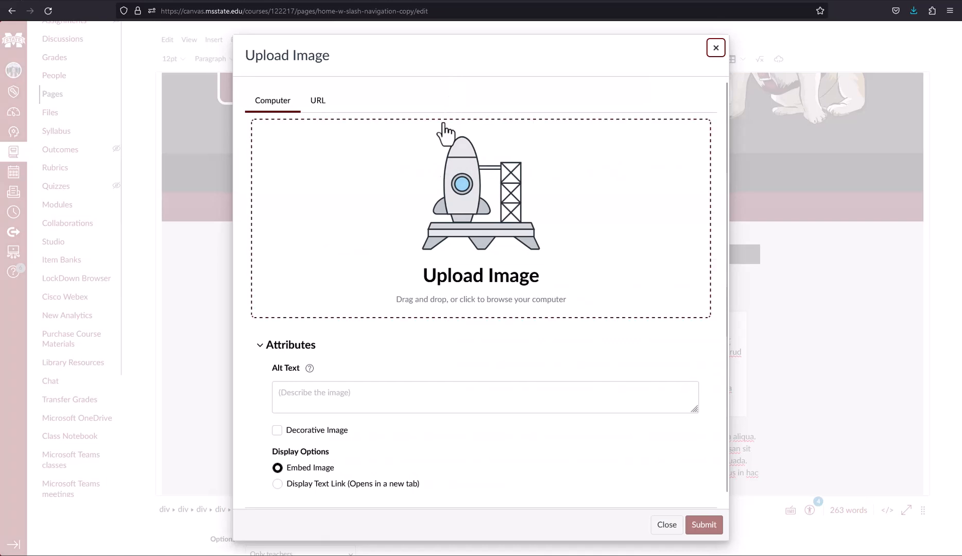
pyautogui.click(447, 231)
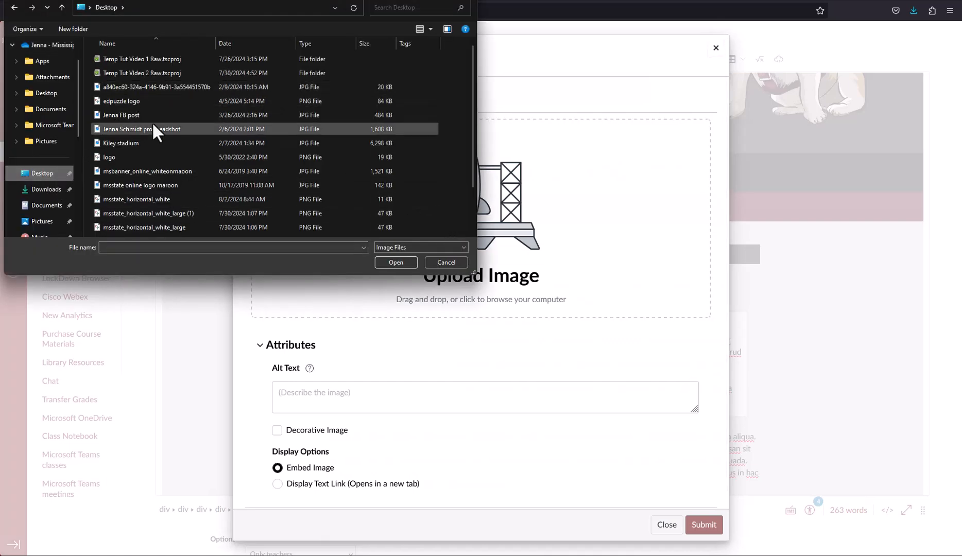
pyautogui.click(195, 127)
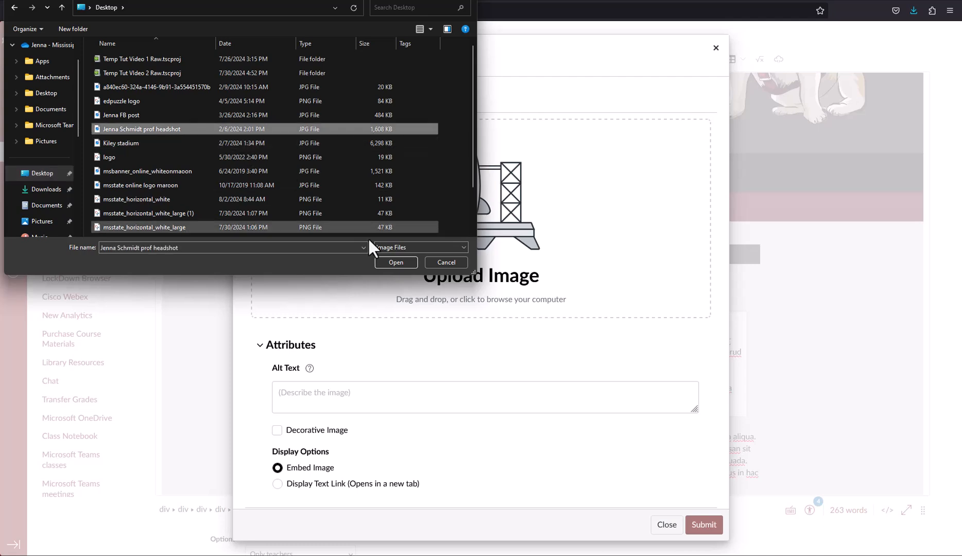
pyautogui.click(396, 262)
pyautogui.click(406, 413)
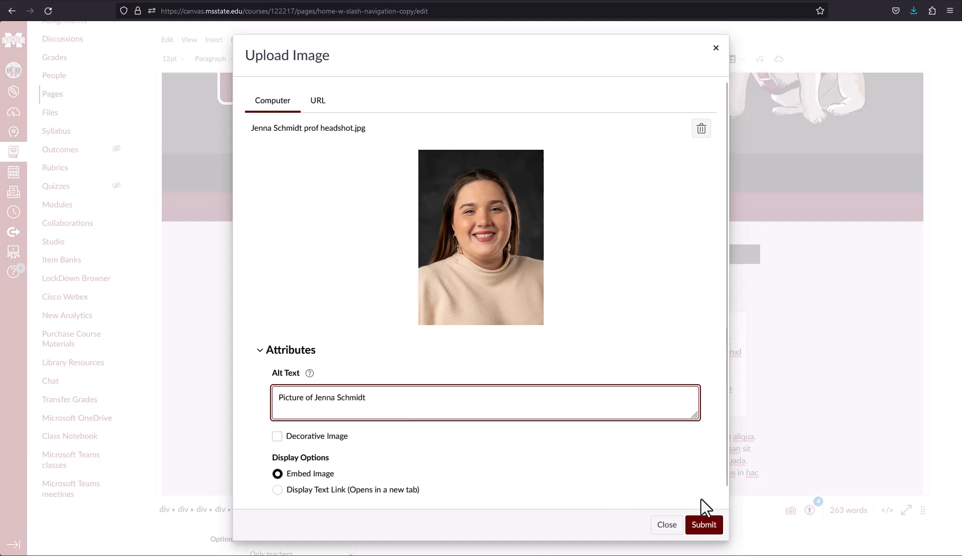
pyautogui.click(705, 524)
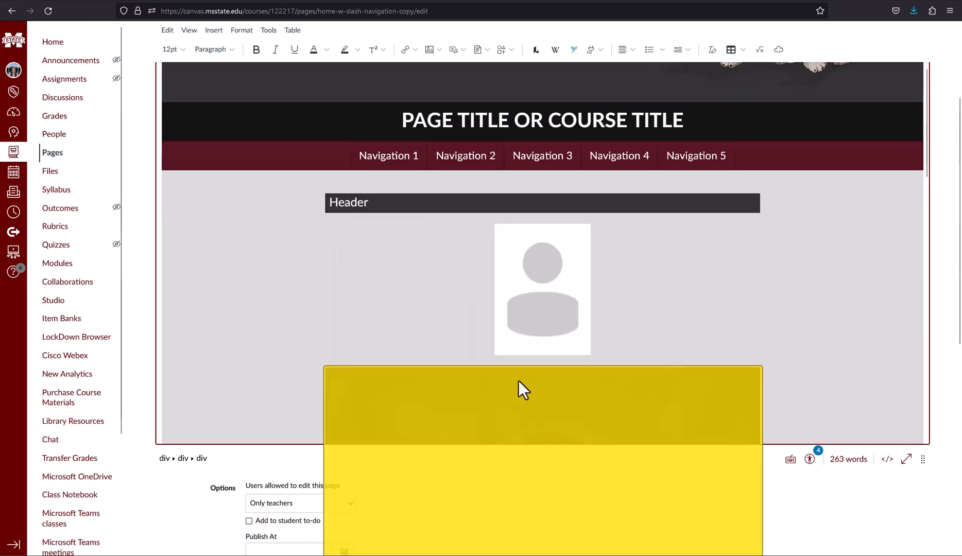
# Step: Paste the headshot over the placeholder portrait beside the intro text
pyautogui.scroll(-6, 728, 362)
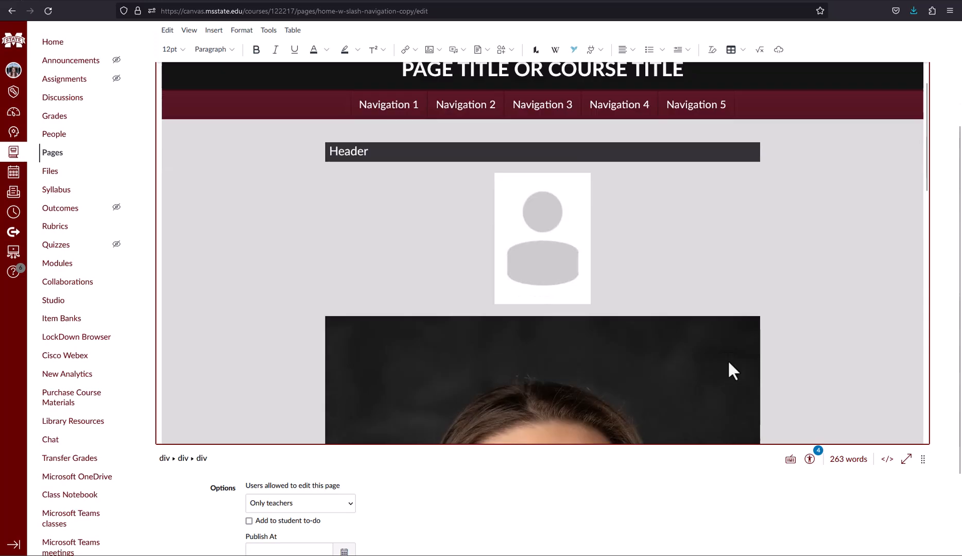
pyautogui.scroll(6, 734, 369)
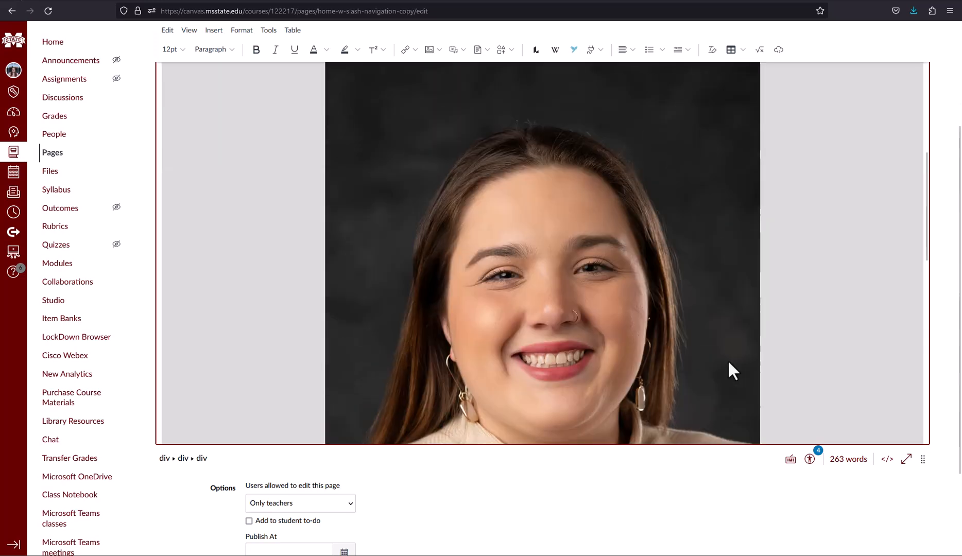
pyautogui.click(557, 304)
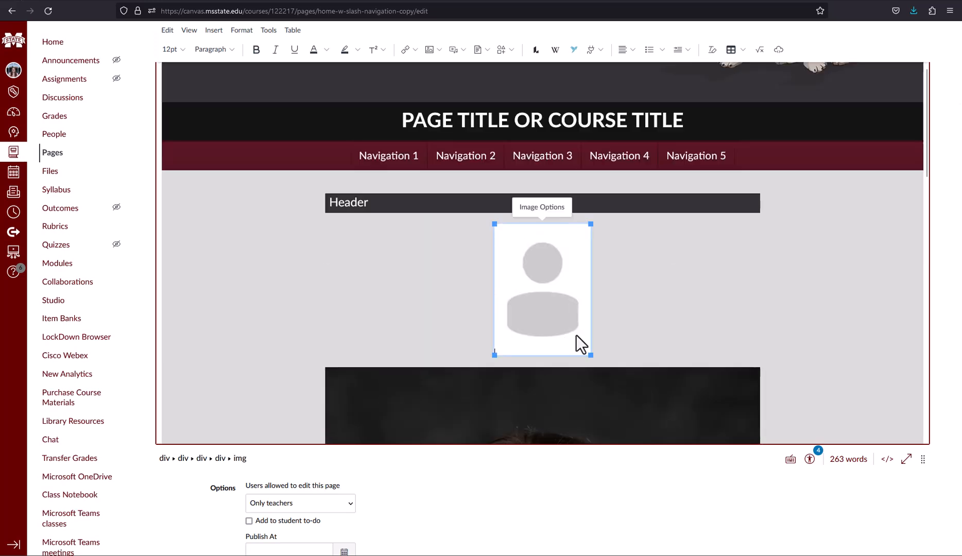
pyautogui.rightClick(576, 335)
pyautogui.click(632, 409)
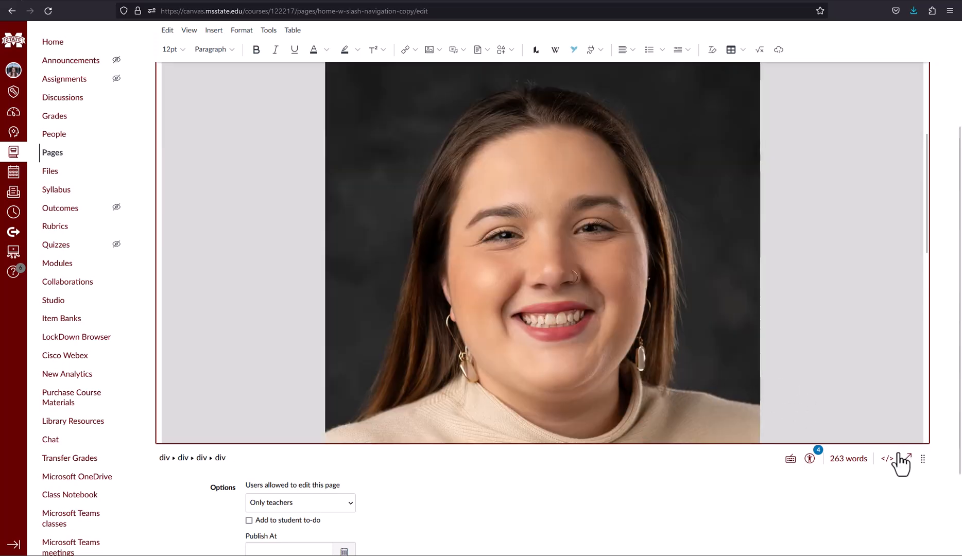
# Step: Shrink the headshot to 186 × 260 and save the page
pyautogui.scroll(-5, 737, 401)
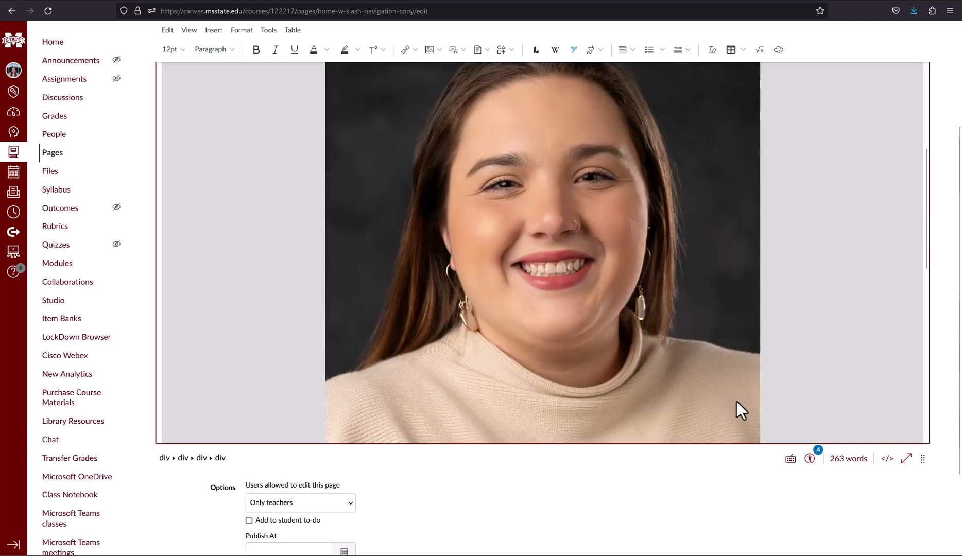
pyautogui.click(734, 321)
pyautogui.moveTo(759, 323); pyautogui.dragTo(529, 110)
pyautogui.scroll(9, 551, 197)
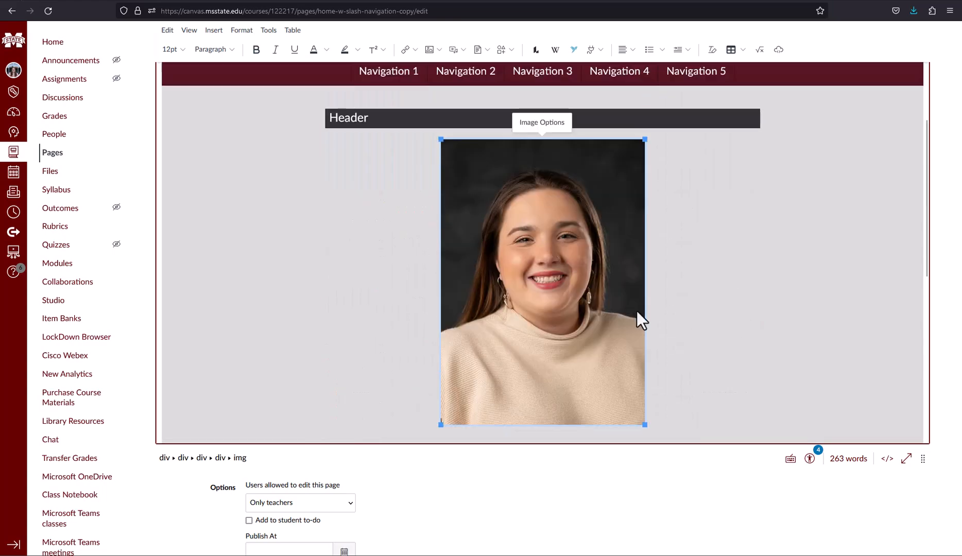
pyautogui.moveTo(644, 425); pyautogui.dragTo(529, 271)
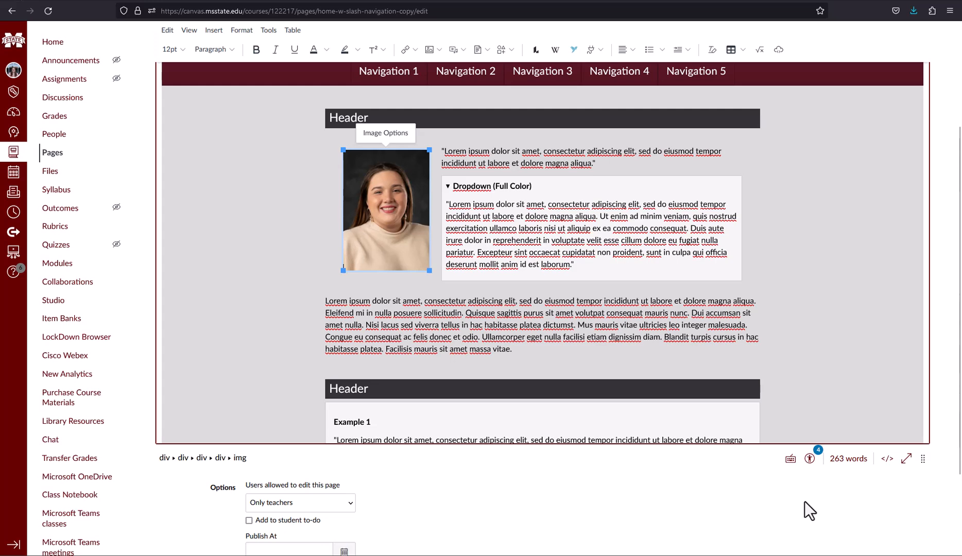
pyautogui.scroll(-2, 804, 501)
pyautogui.click(908, 508)
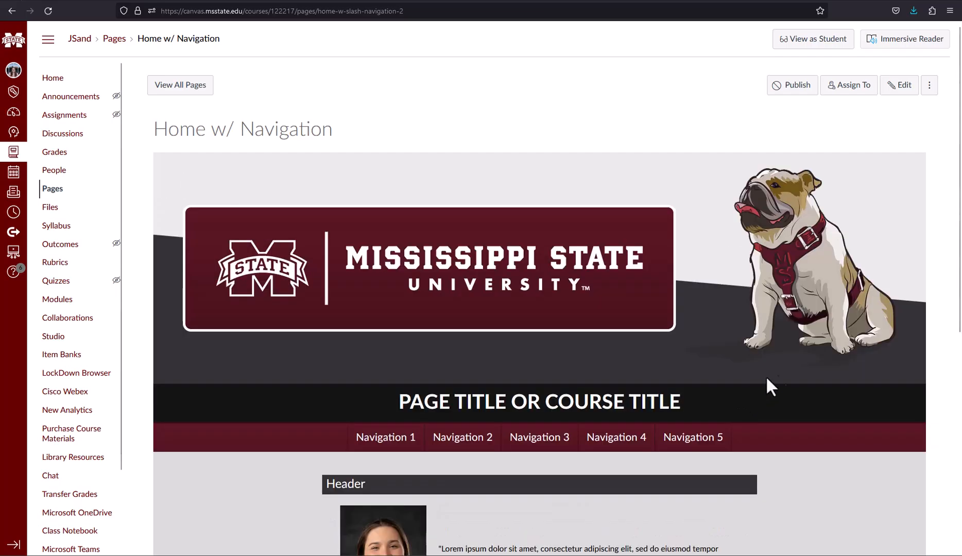
pyautogui.scroll(-4, 778, 382)
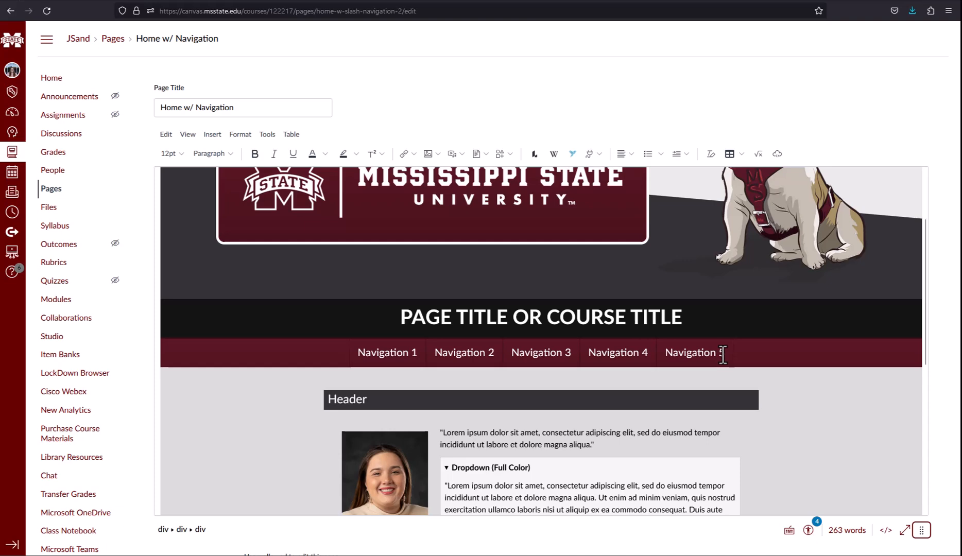
# Step: Copy the Navigation 5 link and paste a duplicate right after it
pyautogui.moveTo(724, 354); pyautogui.dragTo(663, 355)
pyautogui.hotkey('ctrl', 'c')
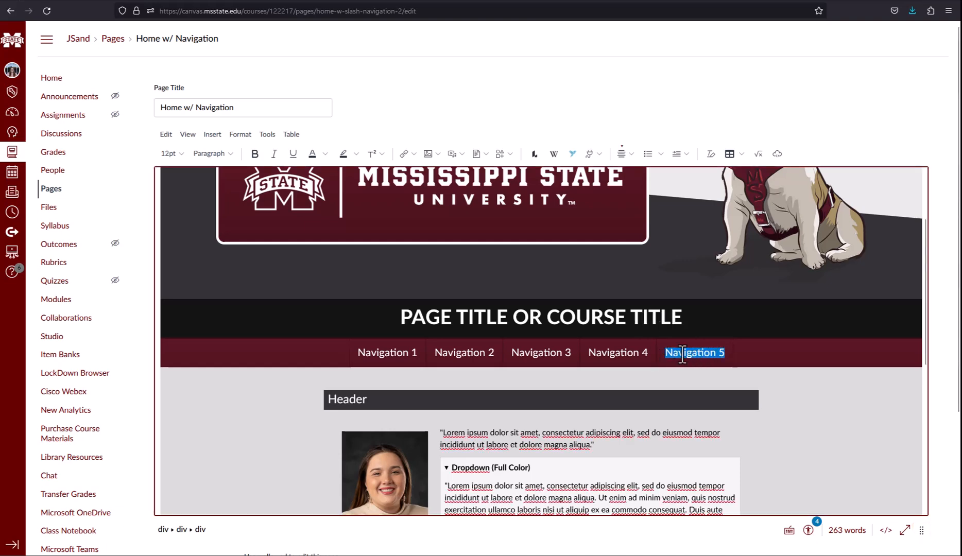
pyautogui.rightClick(683, 354)
pyautogui.click(724, 169)
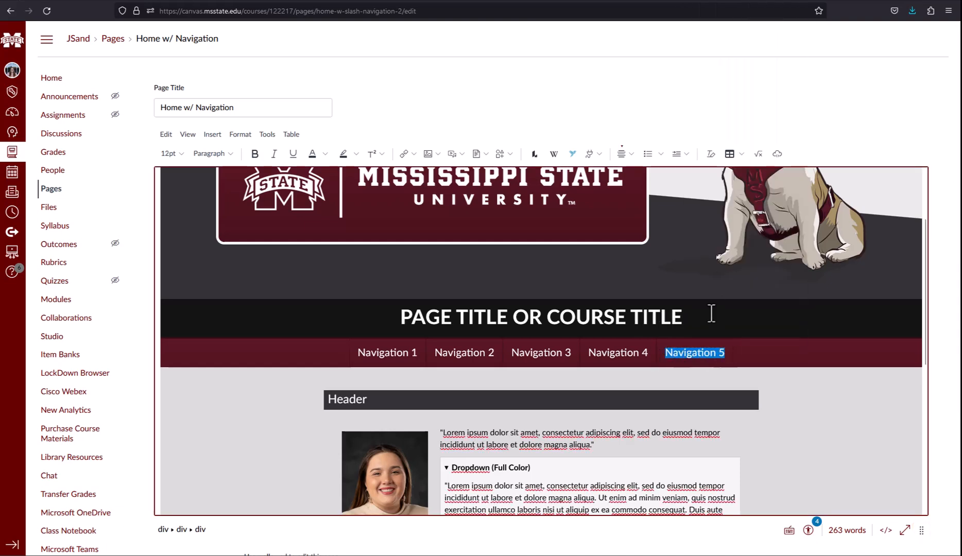
pyautogui.click(734, 355)
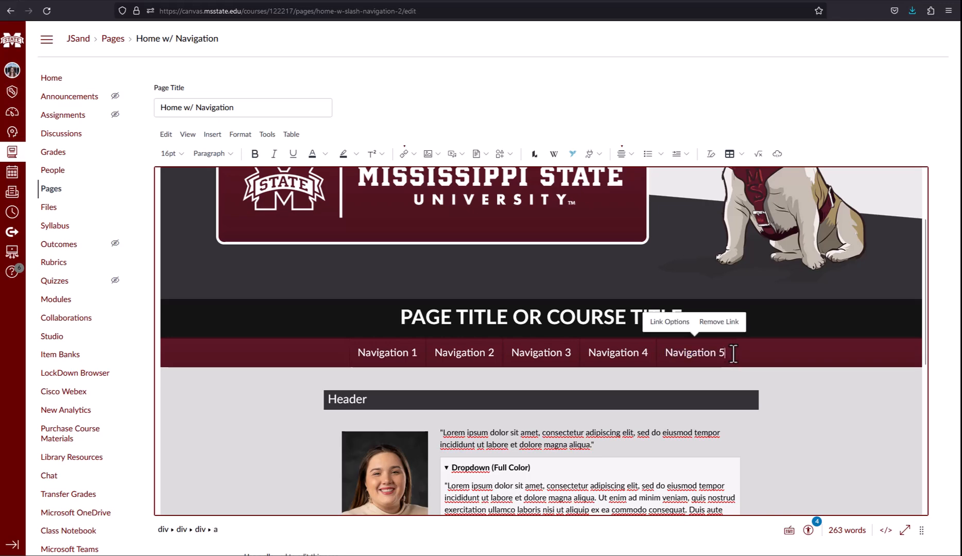
pyautogui.rightClick(733, 355)
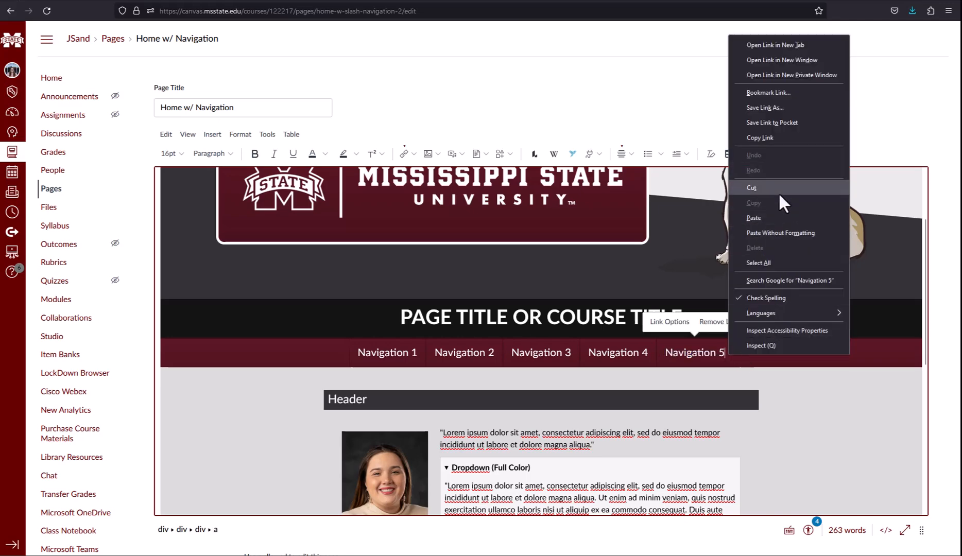
pyautogui.click(778, 216)
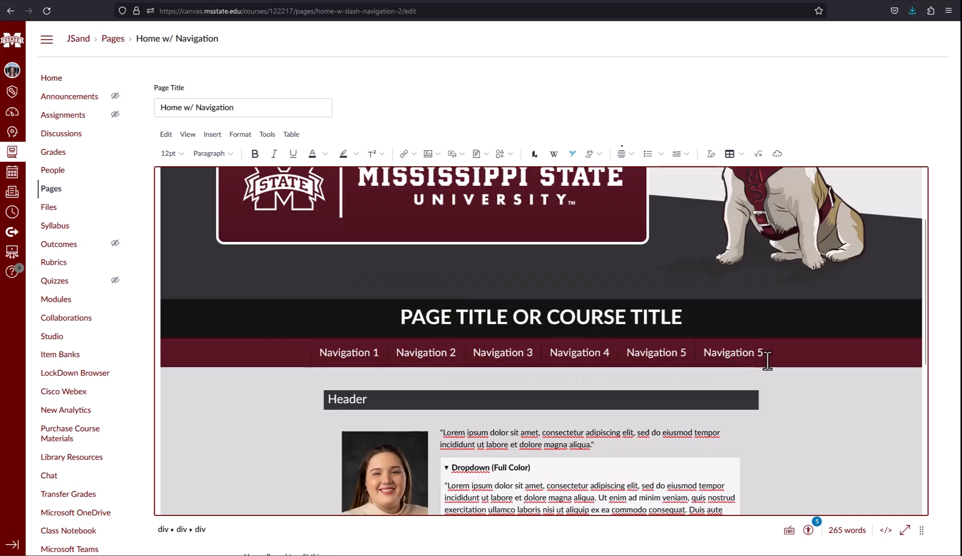
# Step: Change the duplicated link's display text to 'Navigation 6' in Link Options
pyautogui.click(709, 355)
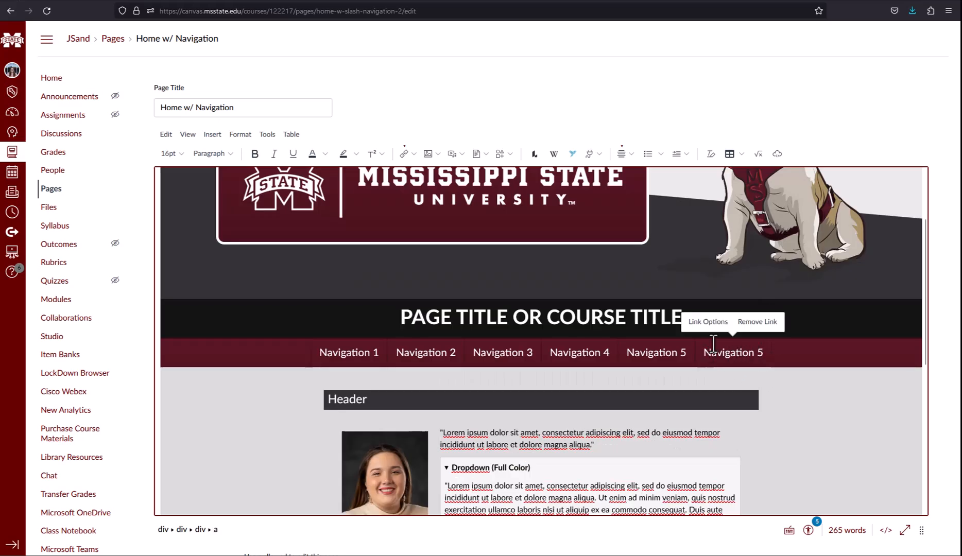
pyautogui.click(720, 322)
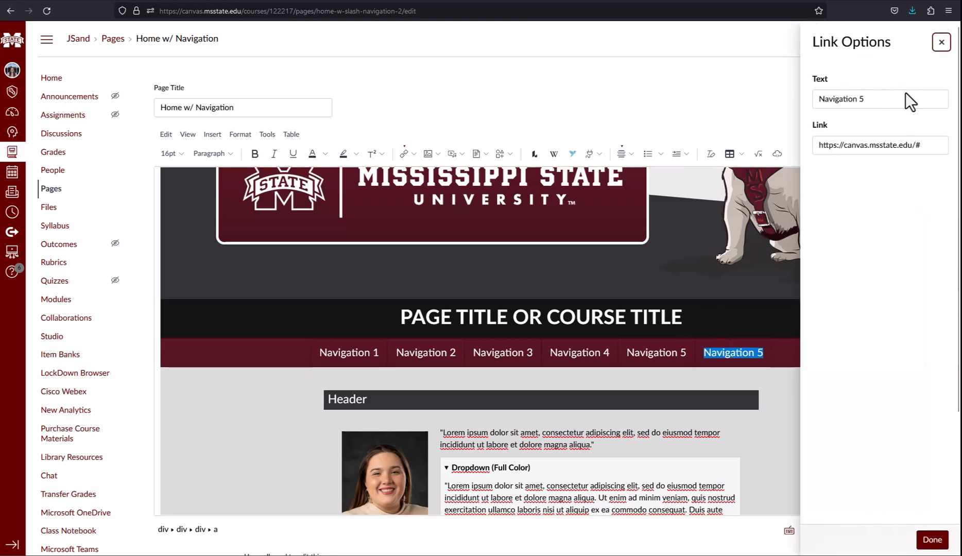
pyautogui.click(890, 98)
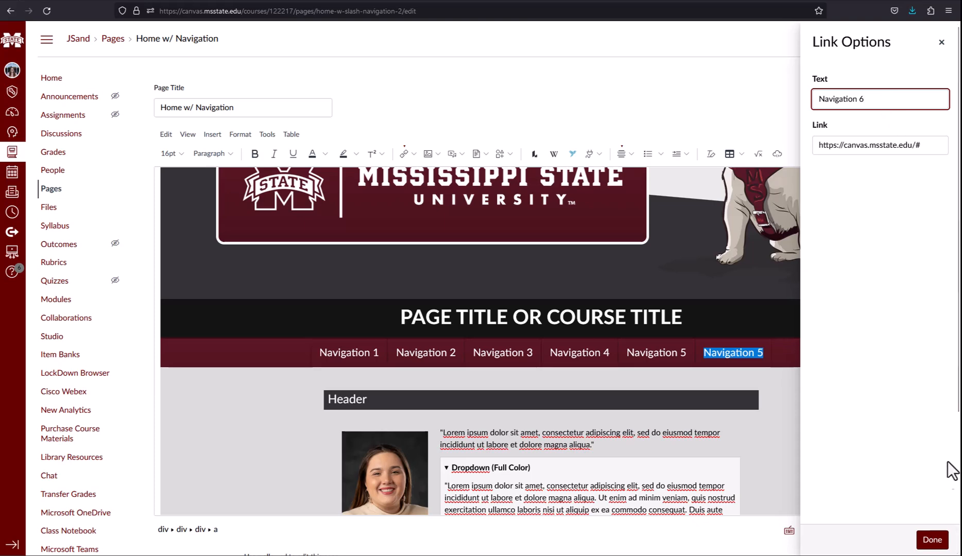
pyautogui.click(933, 540)
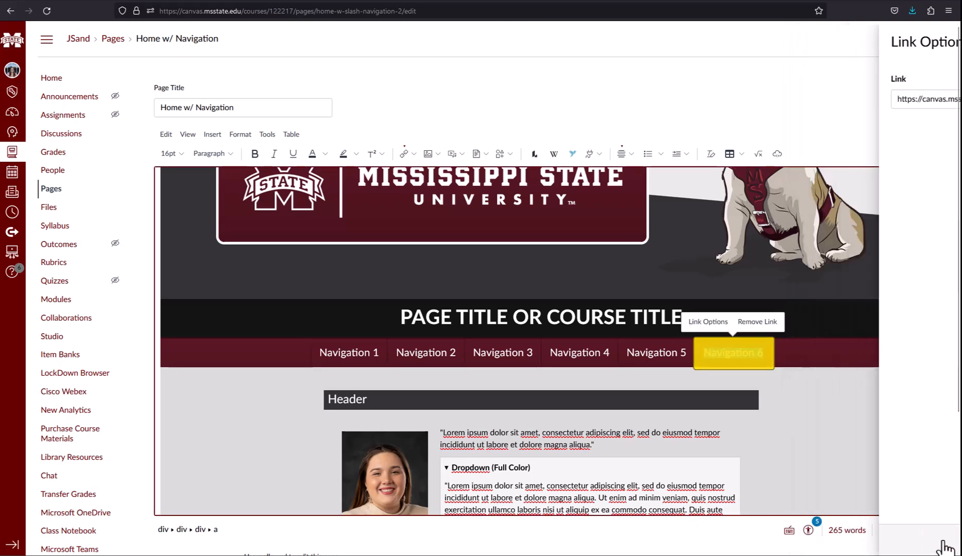
pyautogui.click(800, 375)
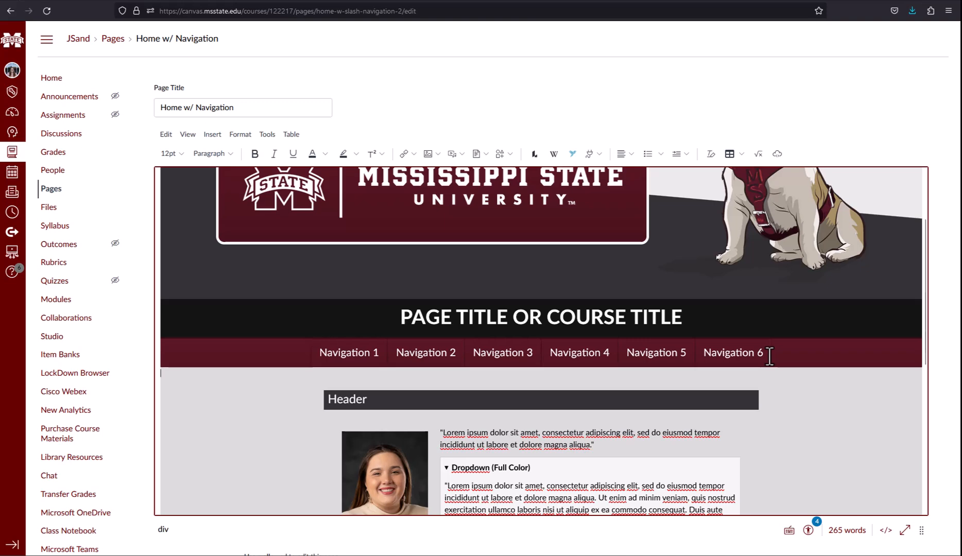
# Step: Delete the Navigation 6 link, leaving five items in the navigation bar
pyautogui.moveTo(770, 356); pyautogui.dragTo(701, 356)
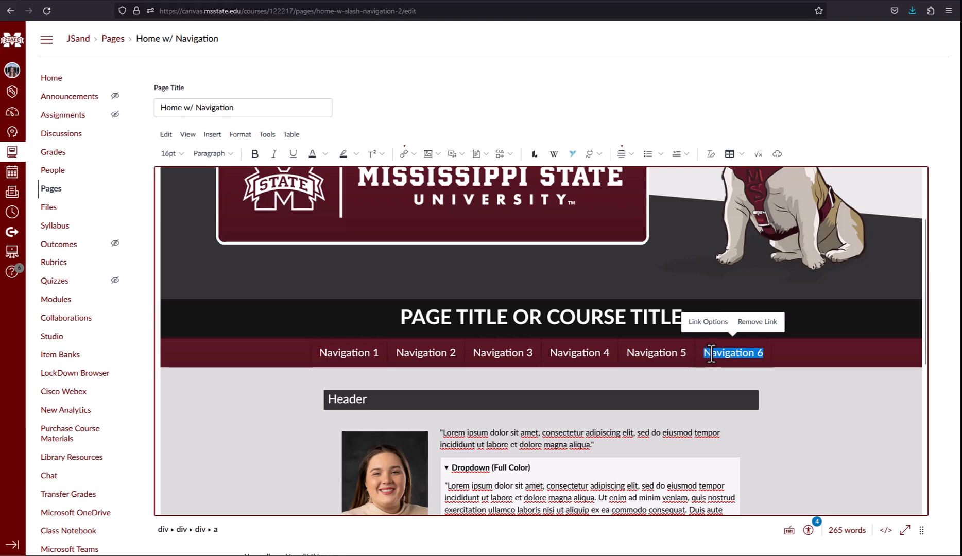
pyautogui.rightClick(713, 354)
pyautogui.click(757, 214)
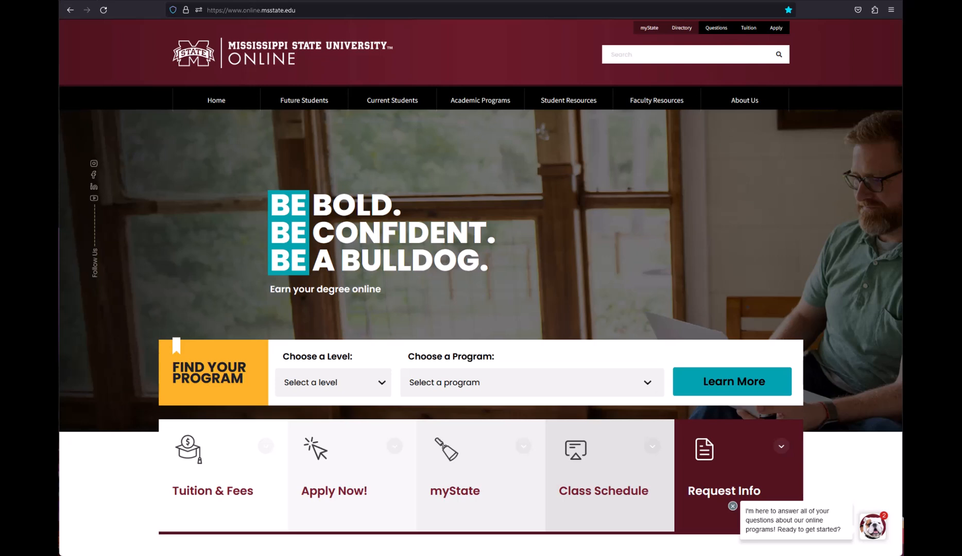
# Step: Go to the MSU Online Faculty Resources page
pyautogui.click(659, 102)
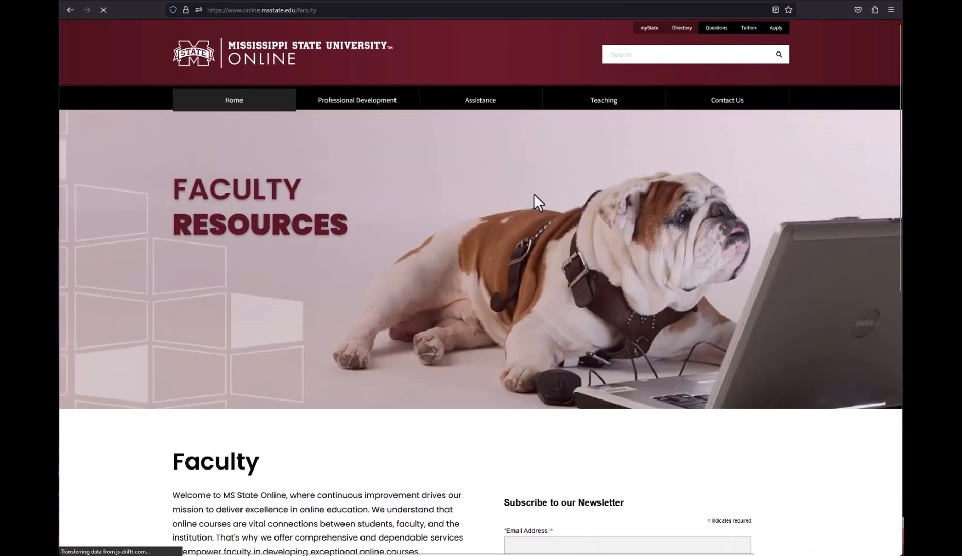